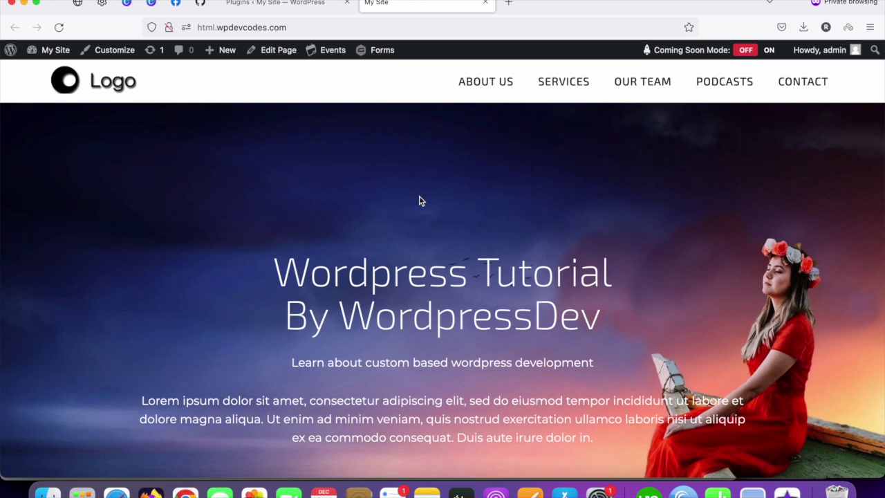
Look over the site's home page and the list of installed plugins.
scroll(414, 284, "down", 20)
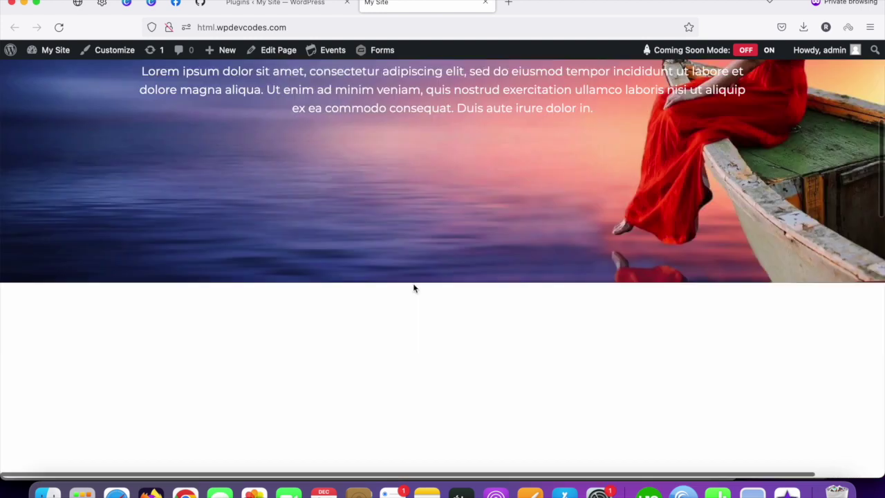
scroll(414, 242, "up", 20)
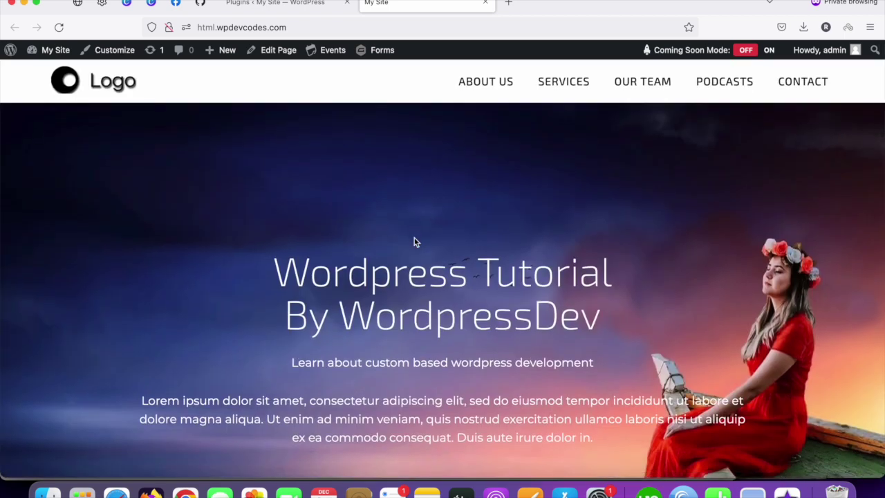
scroll(414, 242, "down", 15)
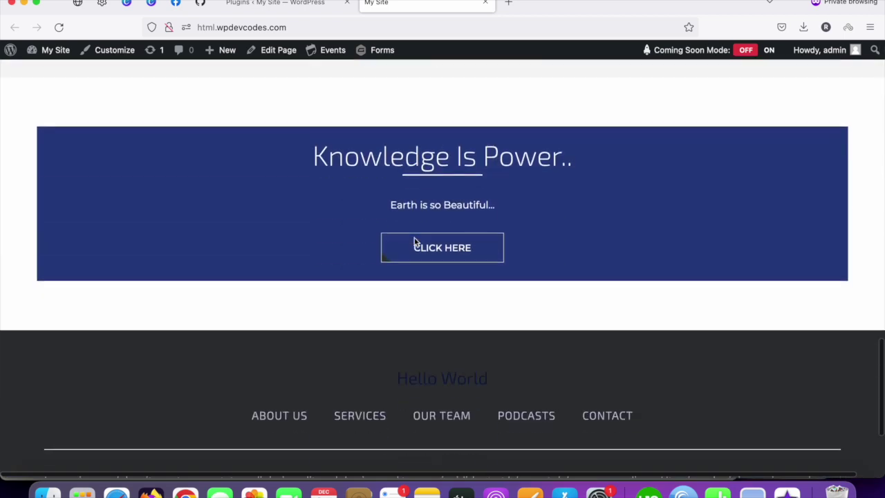
scroll(414, 242, "up", 15)
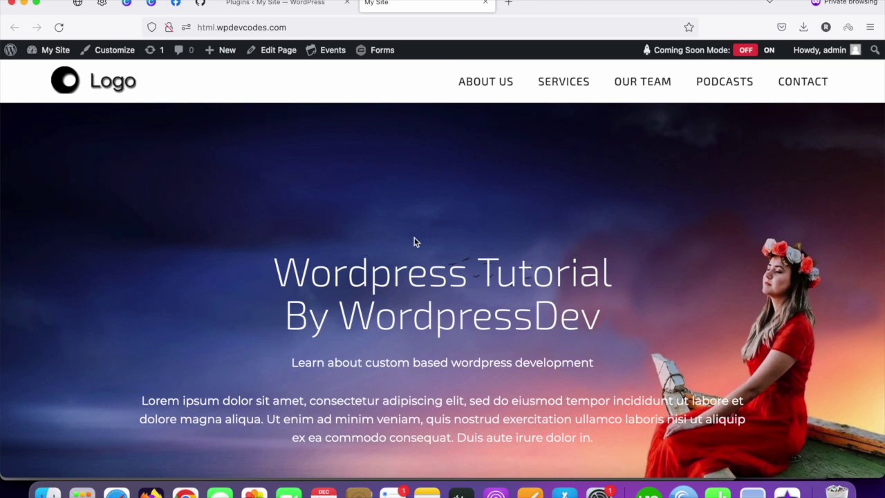
left_click(266, 3)
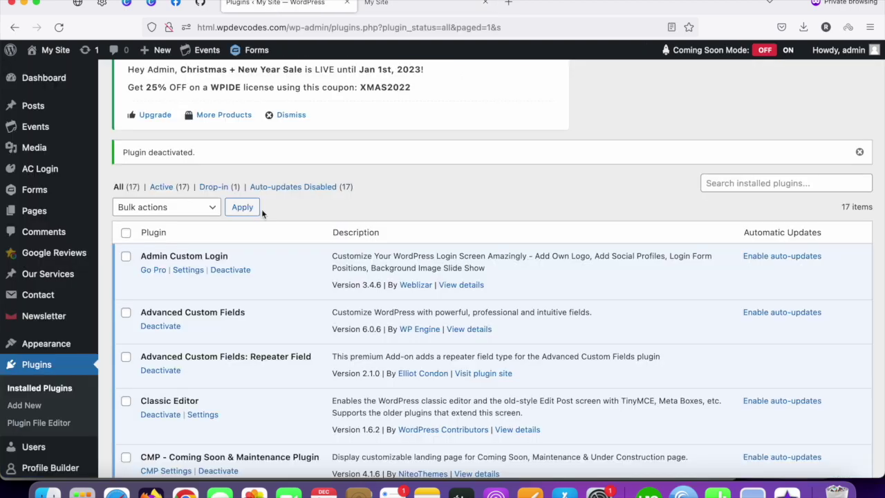
scroll(265, 228, "down", 3)
scroll(265, 229, "down", 10)
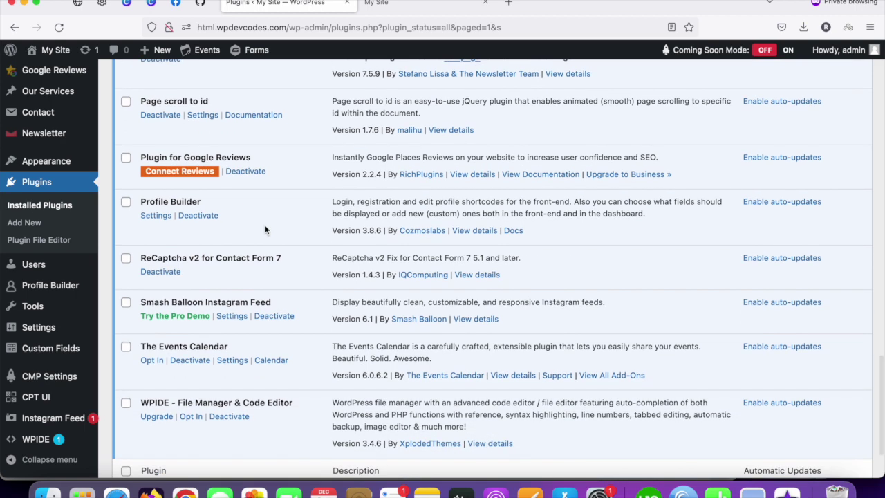
scroll(265, 230, "up", 15)
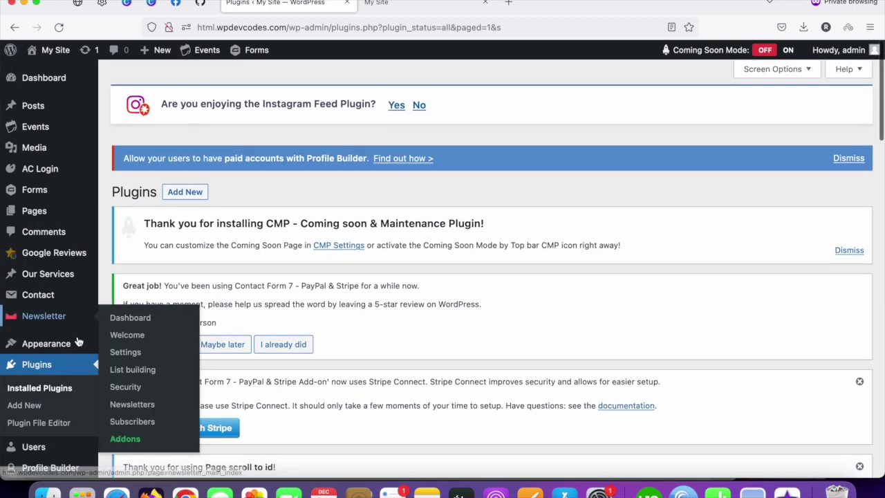
Search the available WordPress plugins for "all in one migration".
left_click(32, 409)
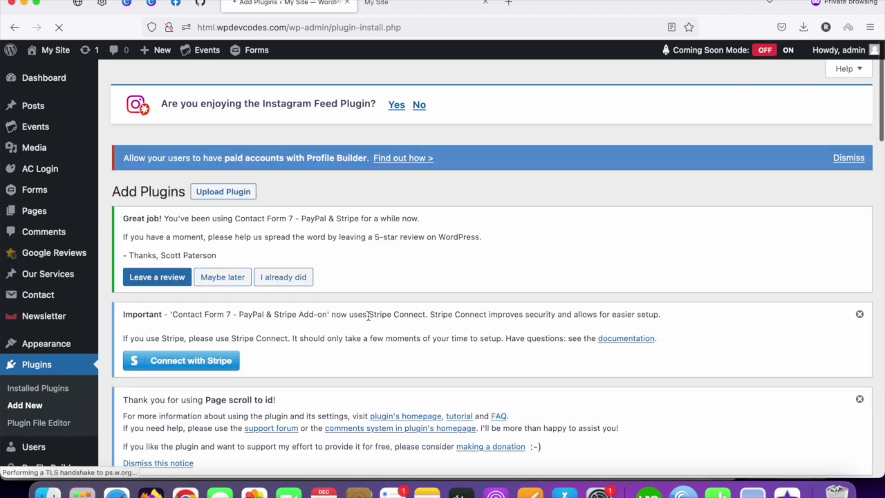
scroll(368, 315, "down", 2)
scroll(368, 315, "down", 10)
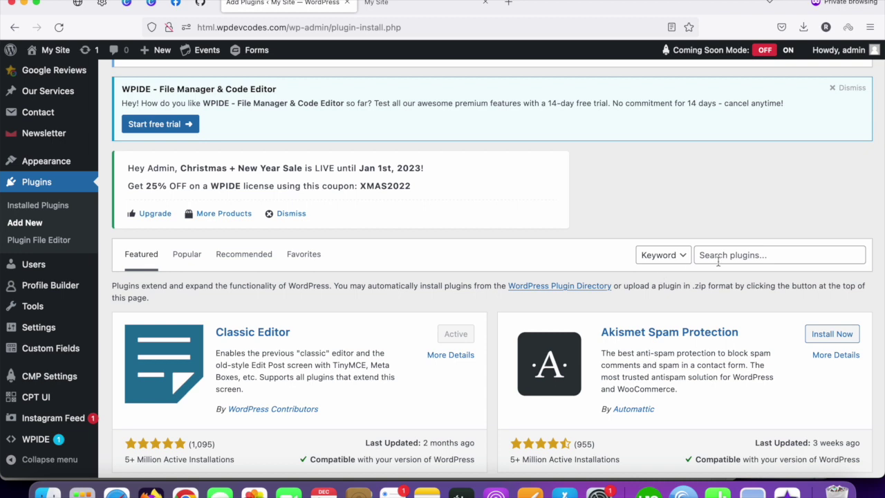
left_click(777, 260)
type("all in one migration")
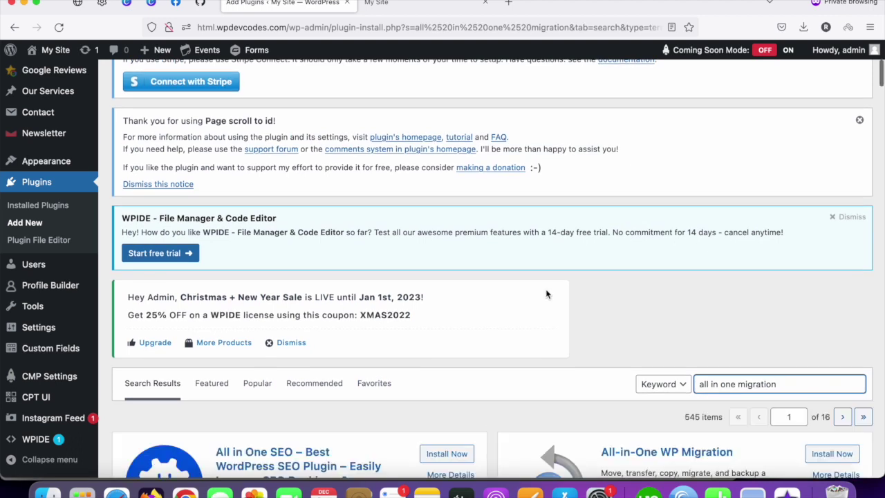
Install and activate the All-in-One WP Migration plugin.
scroll(546, 292, "down", 5)
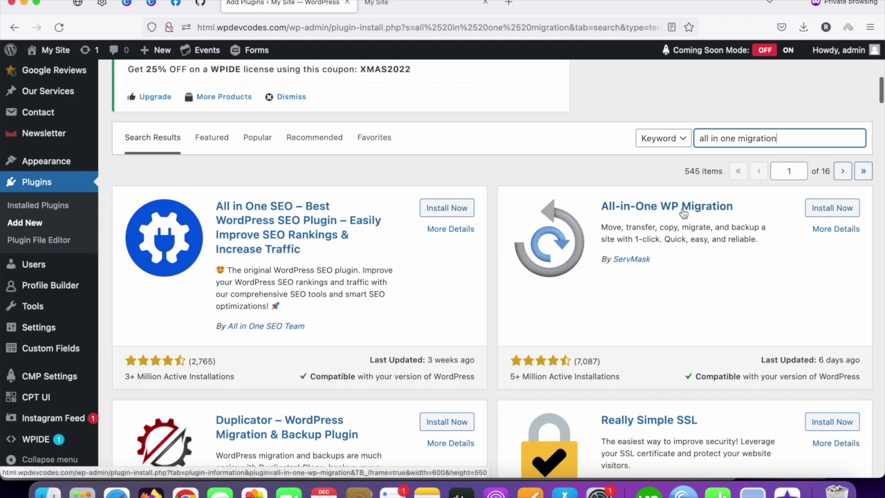
left_click(837, 211)
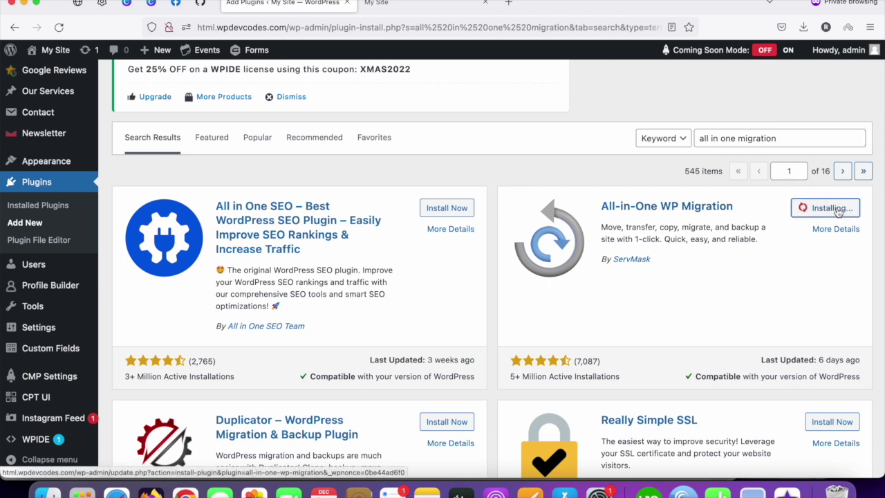
left_click(837, 209)
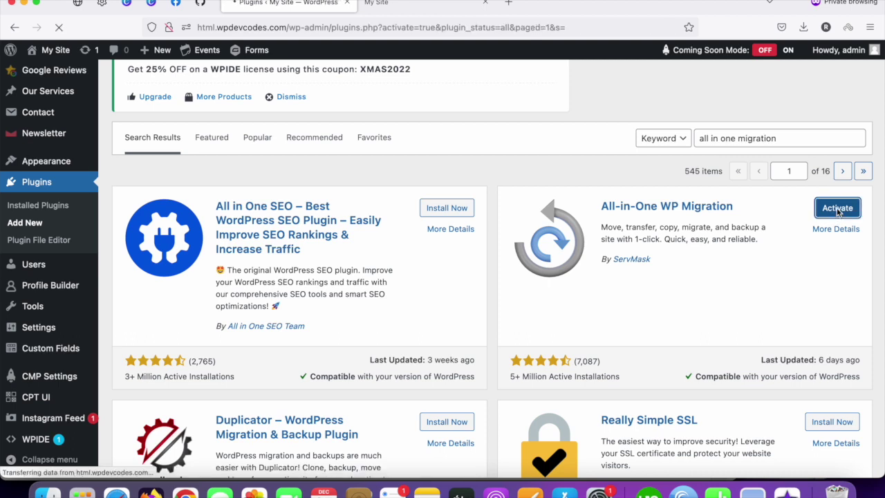
scroll(296, 243, "down", 3)
scroll(295, 244, "down", 2)
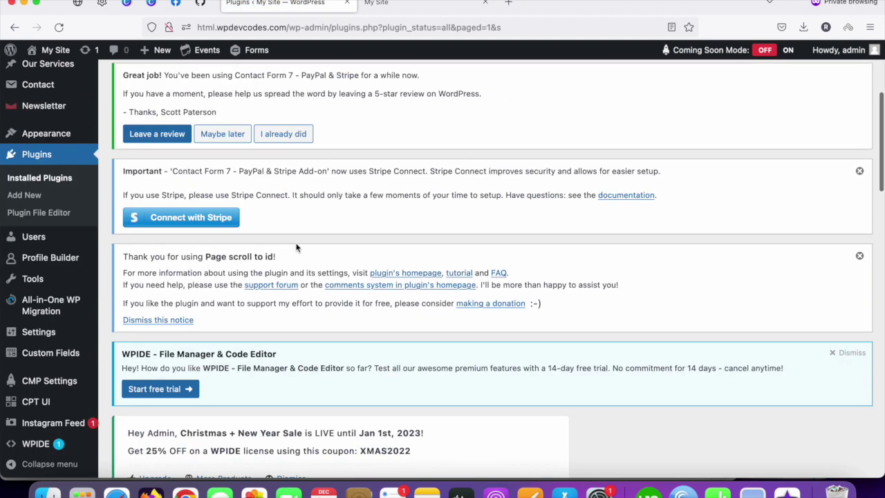
Create a new site backup with All-in-One WP Migration.
mouse_move(50, 307)
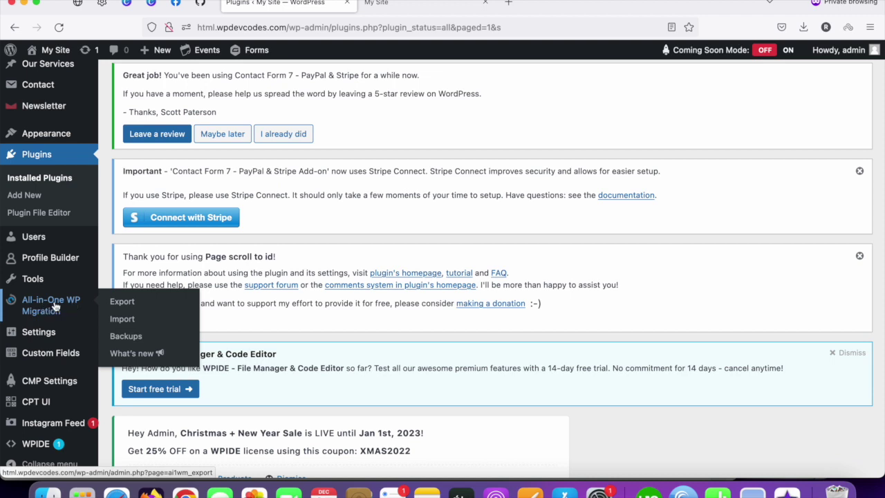
left_click(126, 337)
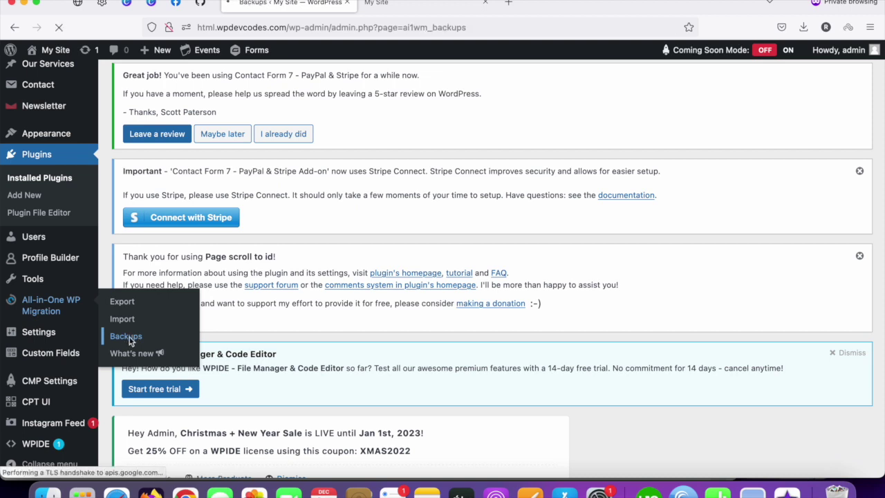
scroll(272, 294, "down", 5)
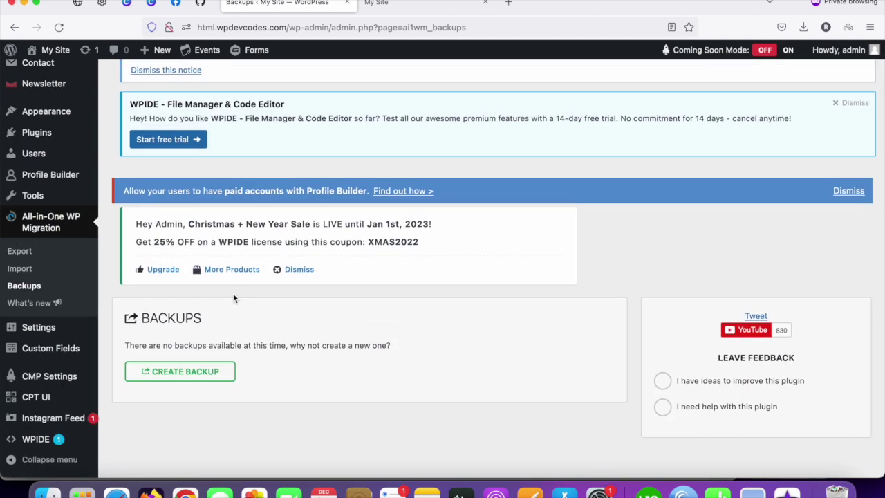
scroll(233, 296, "up", 3)
scroll(232, 296, "down", 3)
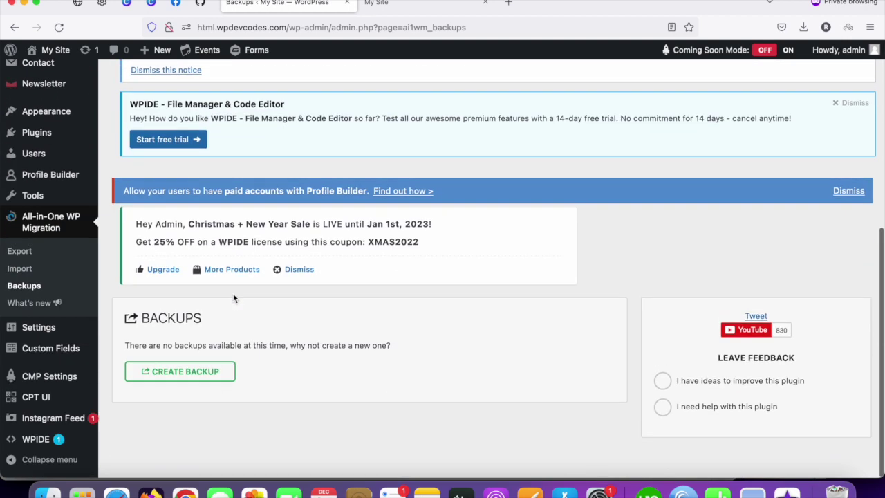
left_click(193, 371)
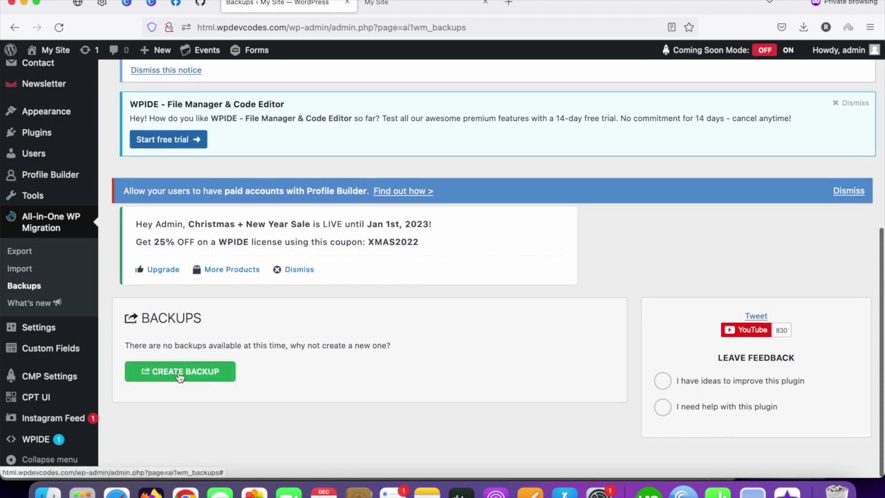
left_click(180, 373)
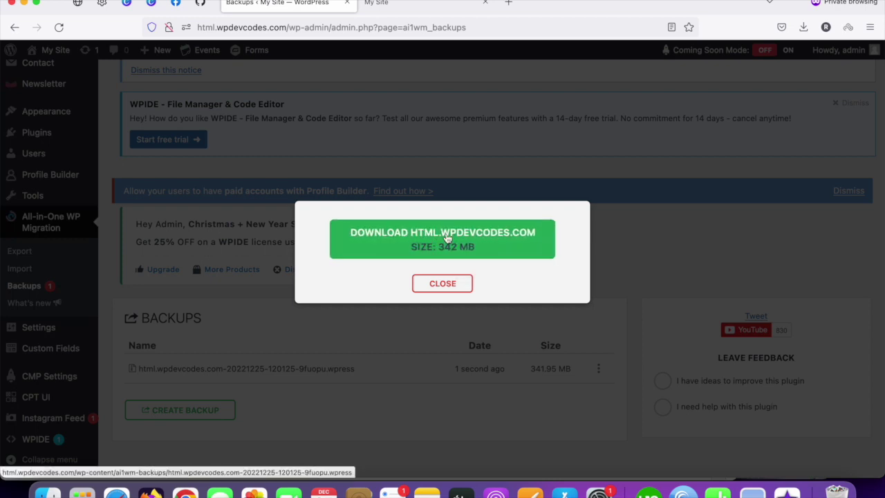
Close the backup download prompt and view the actions available for the new backup.
left_click(441, 284)
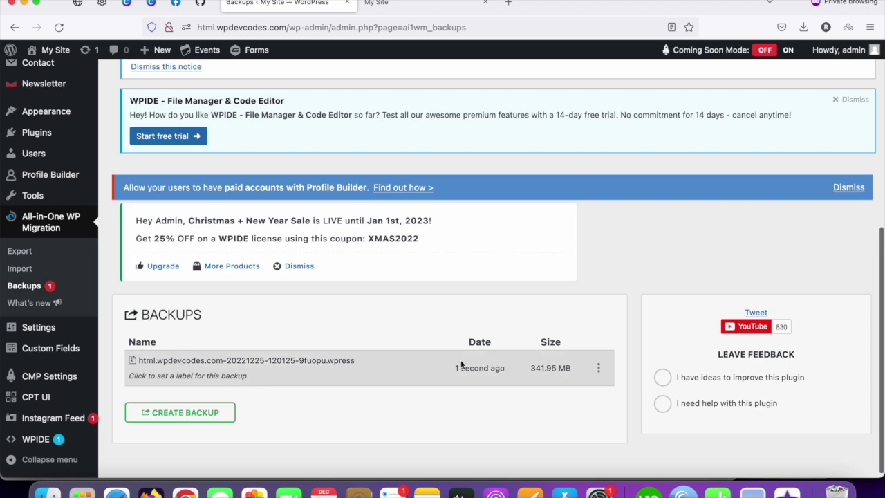
left_click(600, 367)
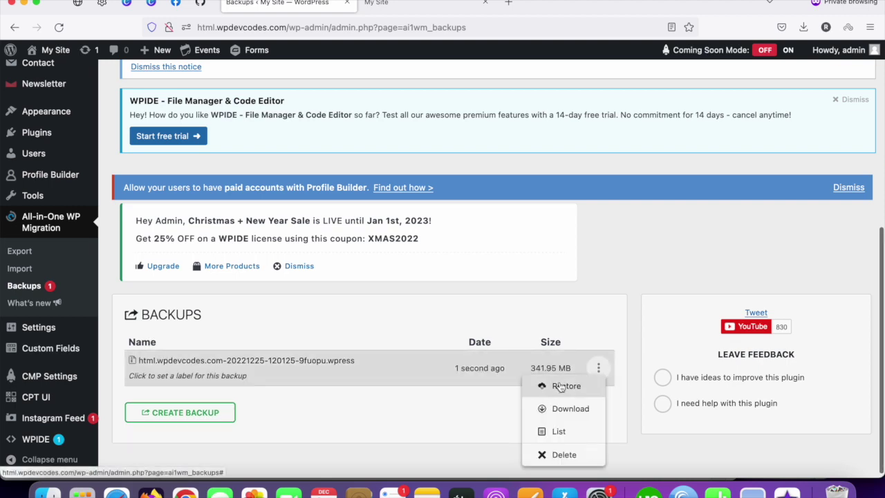
left_click(635, 293)
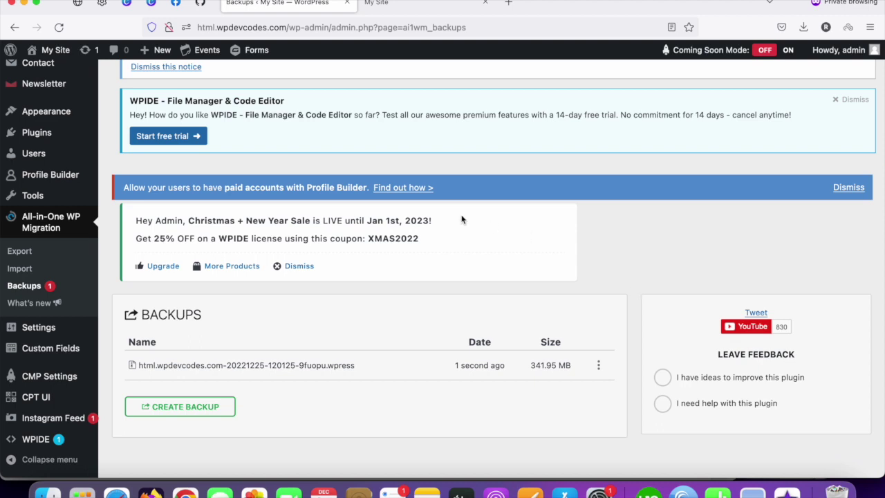
Open All-in-One WP Migration's import page and check the maximum upload file size.
left_click(25, 271)
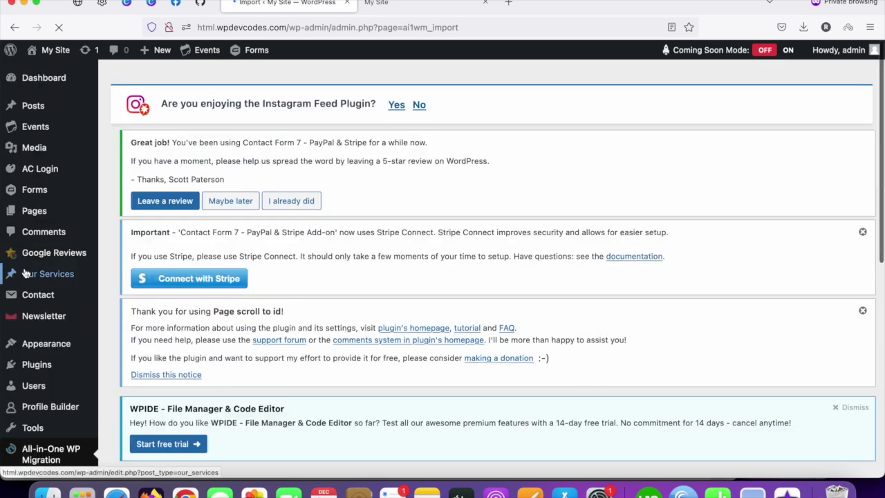
scroll(311, 256, "down", 1)
scroll(317, 258, "down", 10)
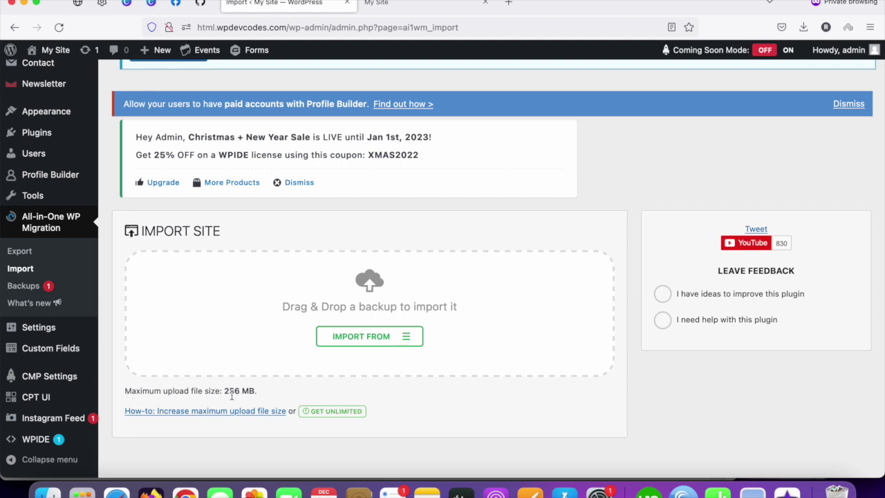
left_click_drag(258, 390, 157, 398)
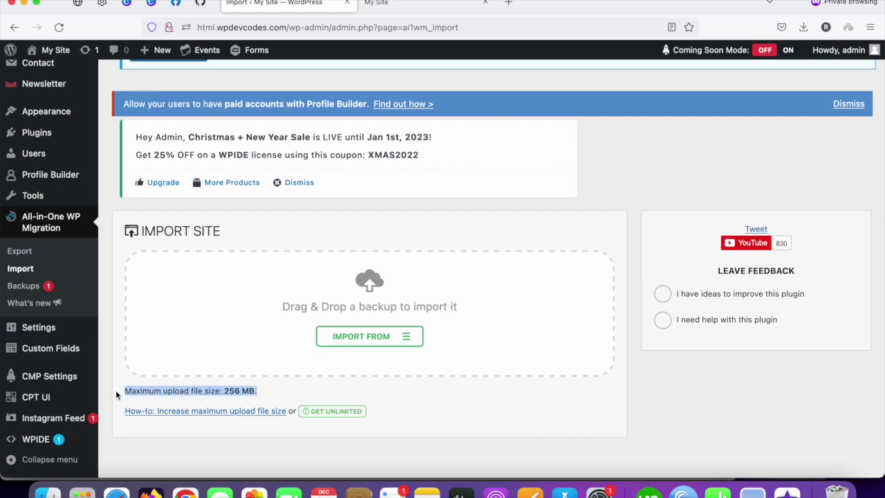
left_click(260, 396)
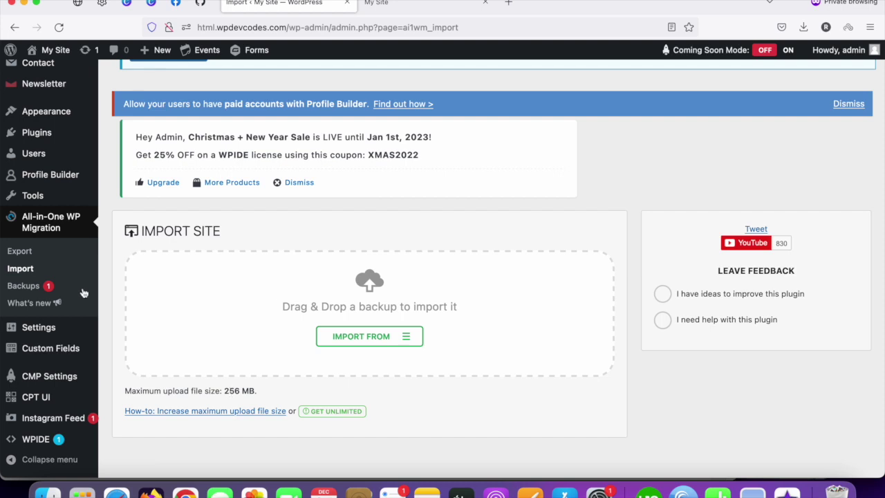
Open the Backups page in a separate tab, check the backup's size, and return to the import page.
right_click(17, 284)
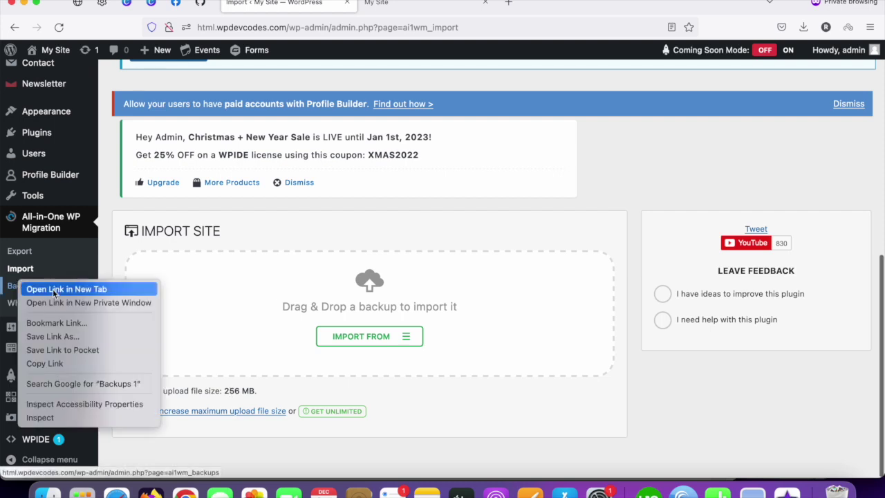
left_click(28, 289)
left_click(448, 2)
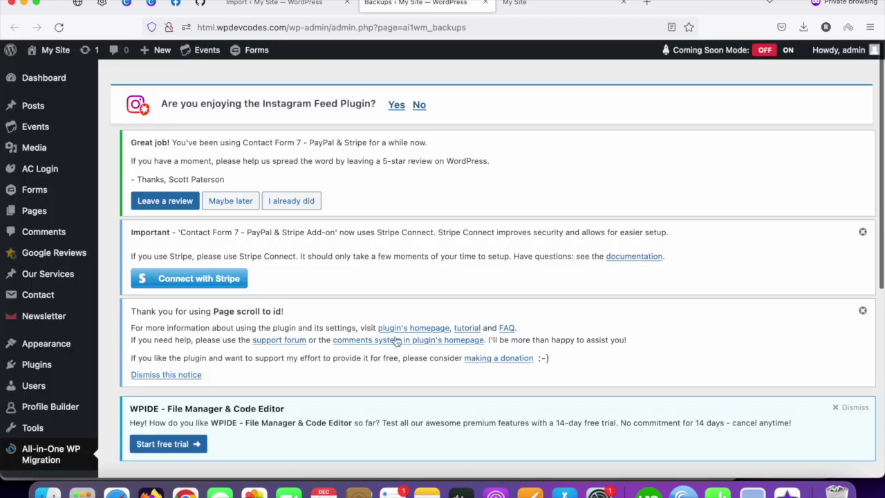
scroll(397, 335, "down", 5)
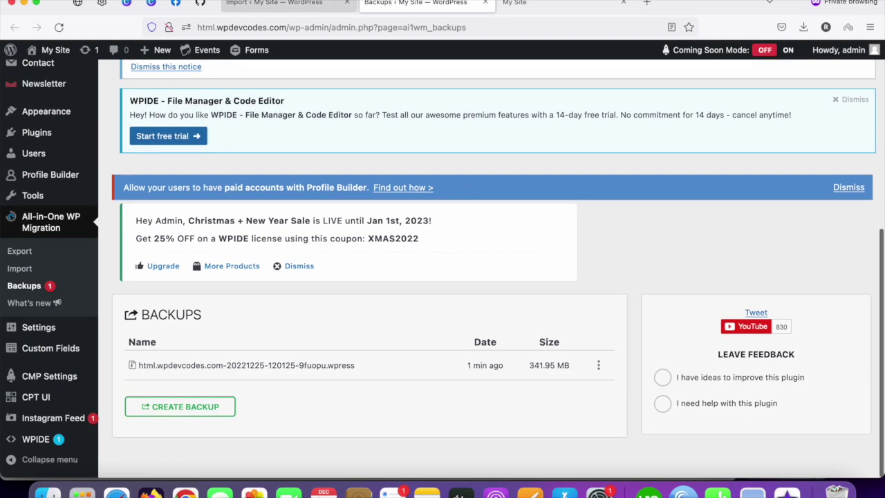
left_click(263, 5)
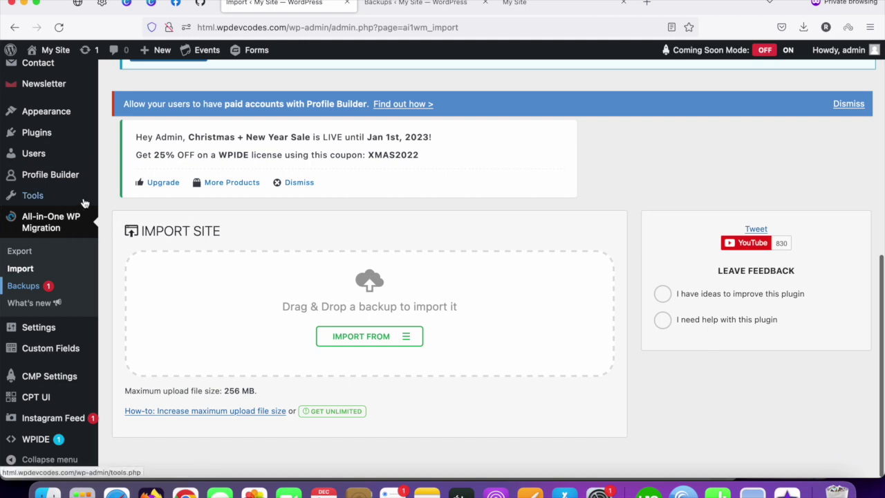
Switch to the allineonemigration repository on GitHub and select its web address.
left_click(201, 4)
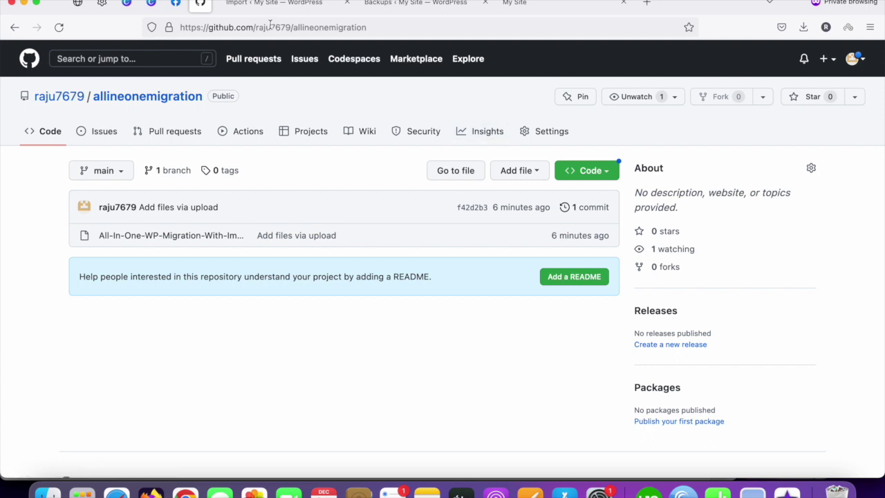
left_click(371, 27)
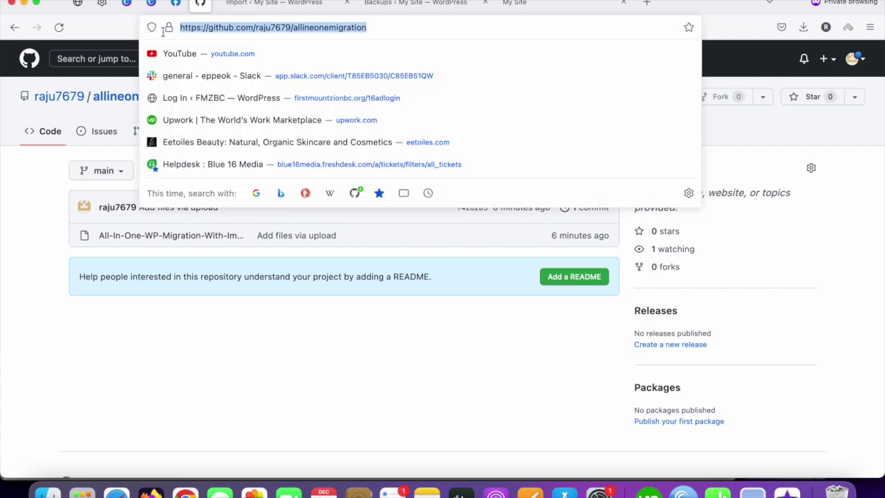
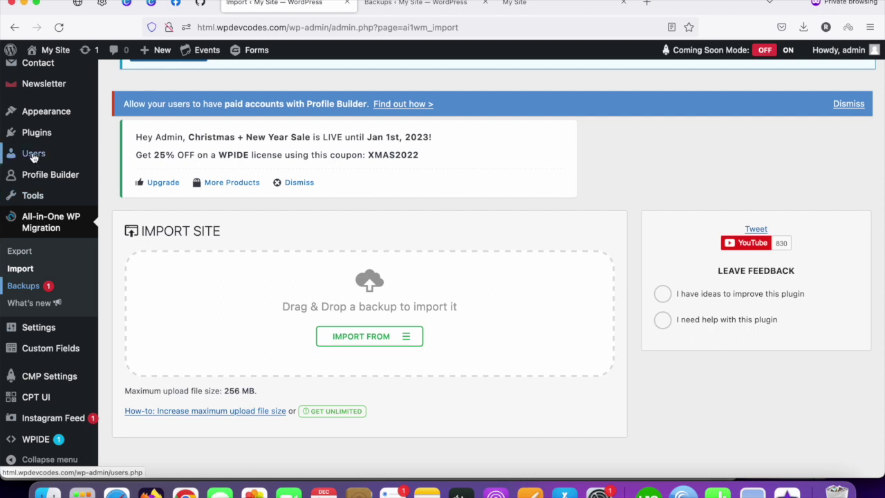
Open the installed plugins list and deactivate All-in-One WP Migration.
left_click(38, 136)
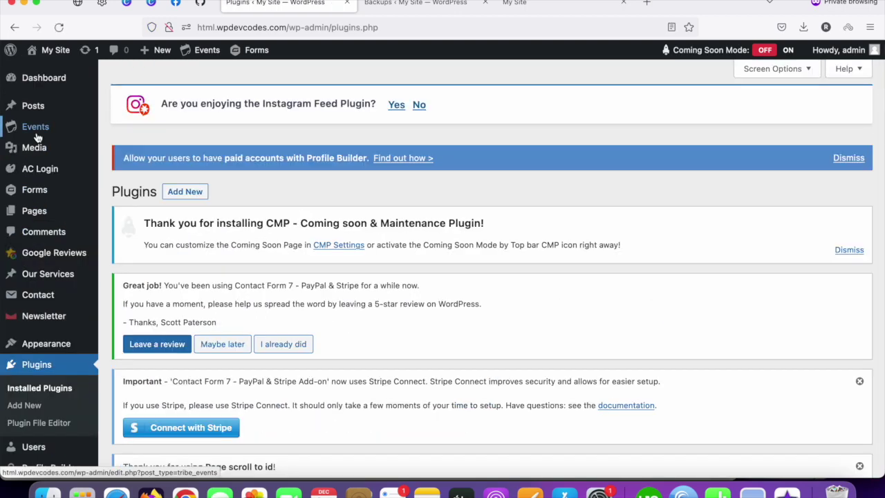
scroll(262, 227, "down", 15)
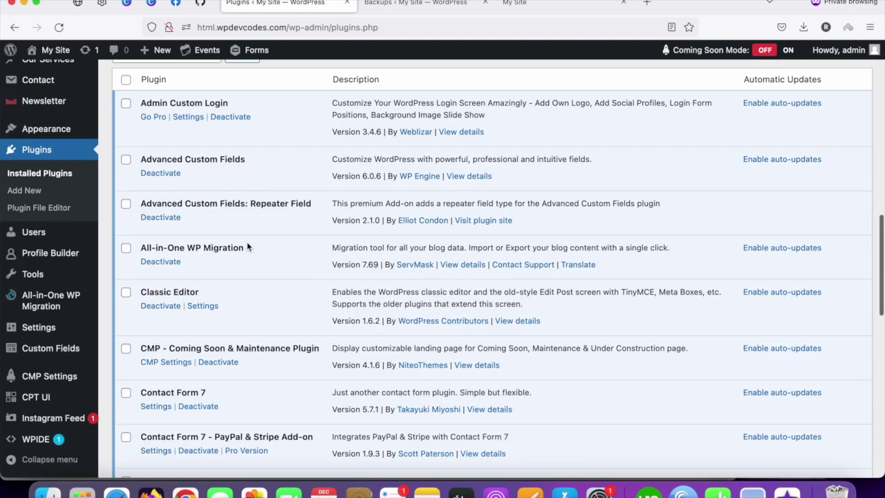
scroll(223, 275, "down", 5)
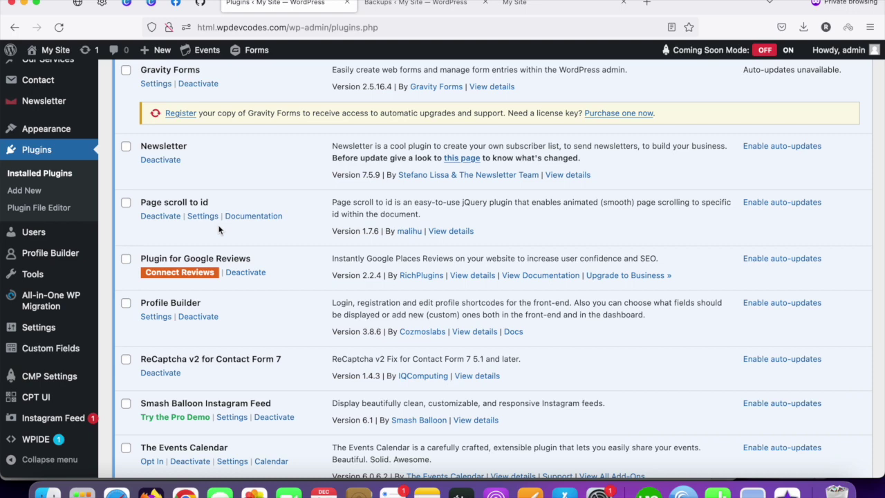
scroll(219, 229, "down", 3)
scroll(219, 230, "up", 10)
scroll(220, 230, "up", 3)
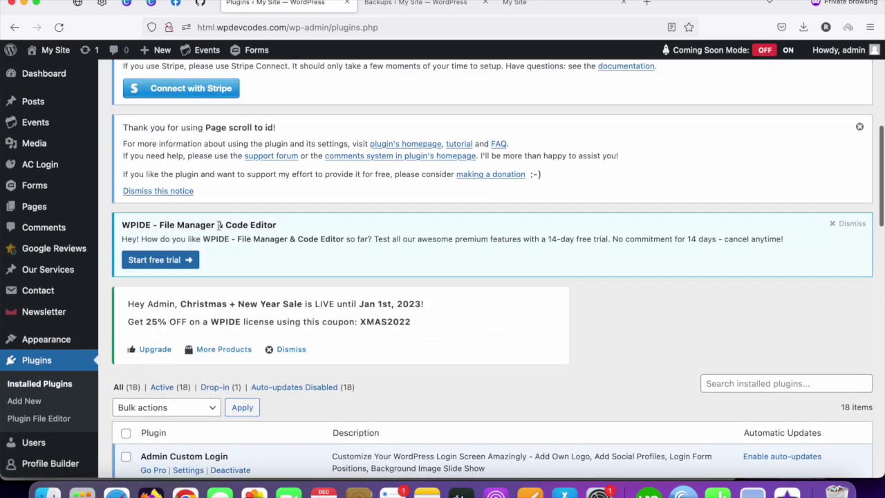
scroll(209, 241, "down", 4)
scroll(197, 254, "down", 2)
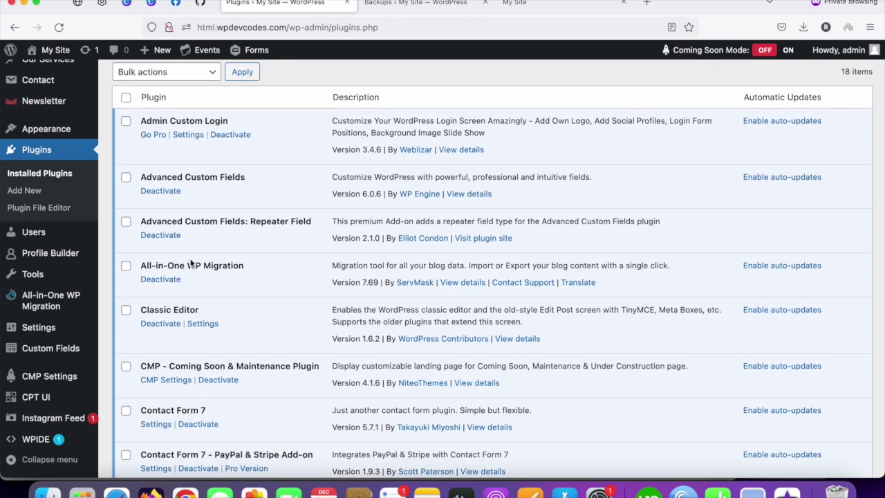
left_click(159, 284)
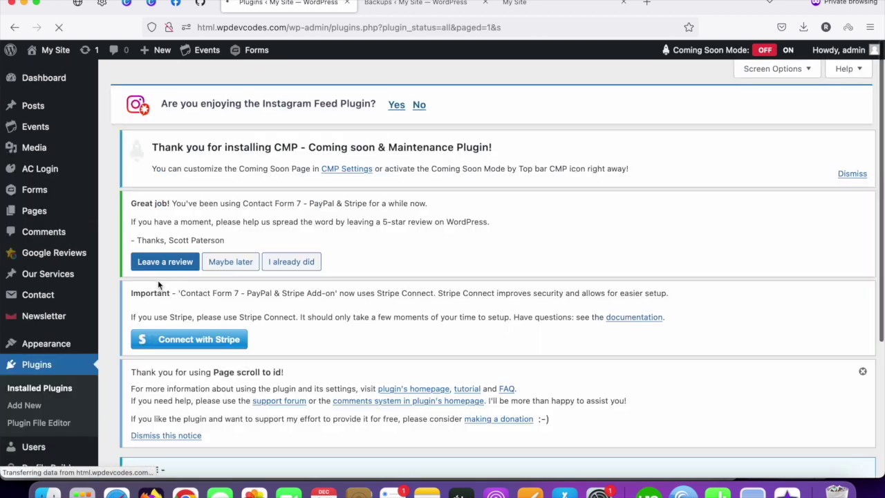
Delete the deactivated All-in-One WP Migration plugin and its data from the site.
scroll(265, 267, "down", 10)
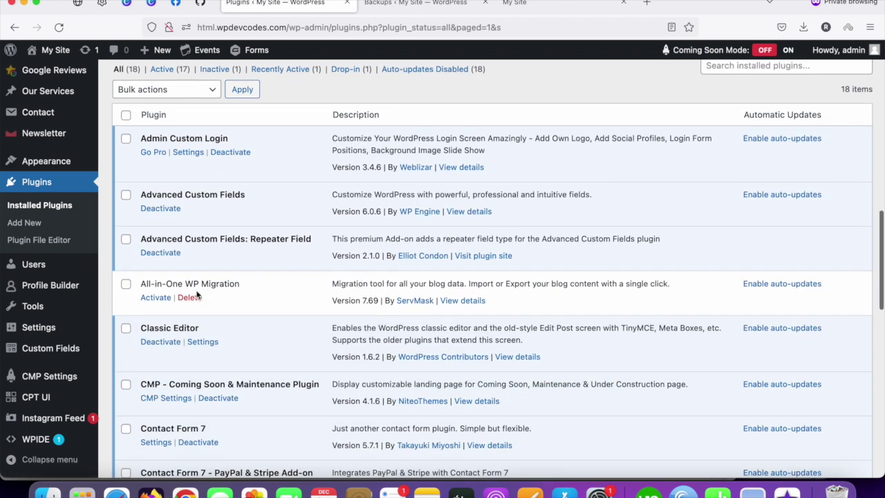
left_click(190, 298)
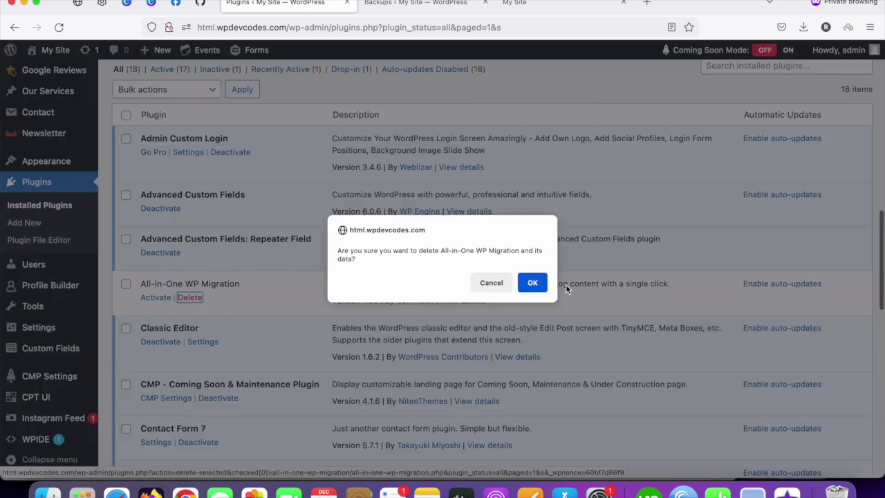
left_click(543, 283)
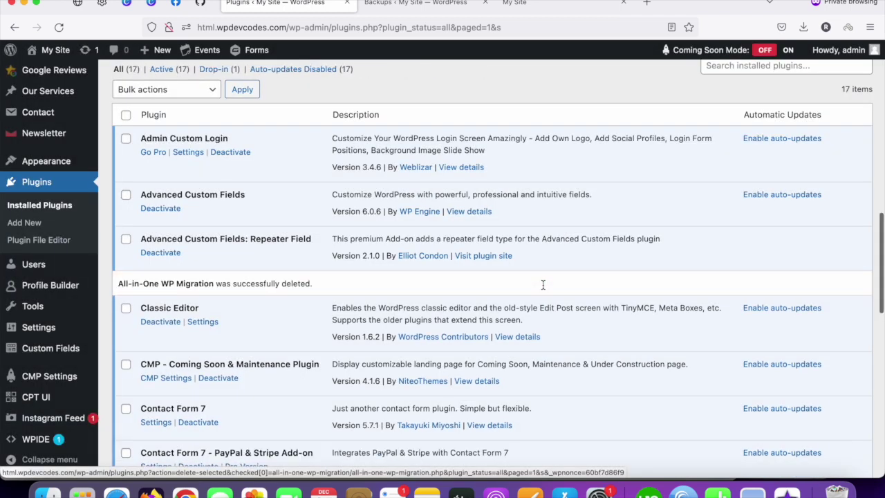
Go to the page for adding plugins and show the form for uploading a plugin in .zip format.
scroll(362, 221, "up", 10)
scroll(185, 190, "up", 3)
left_click(185, 193)
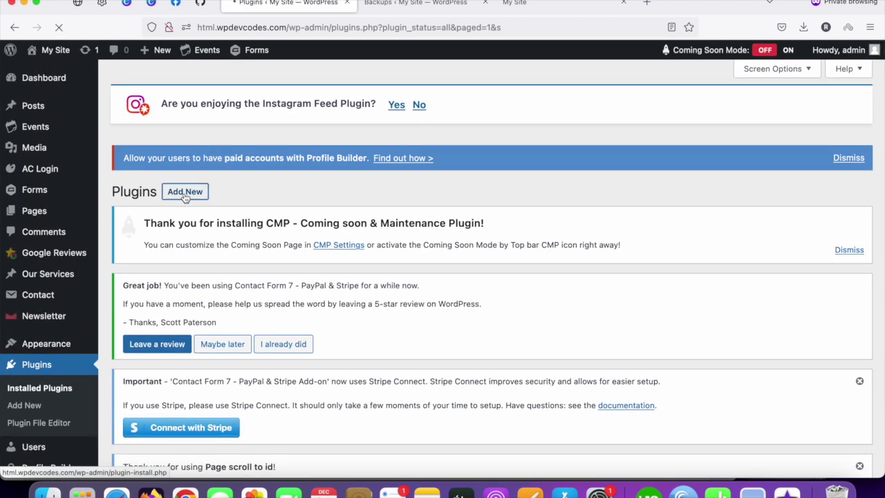
scroll(298, 242, "down", 5)
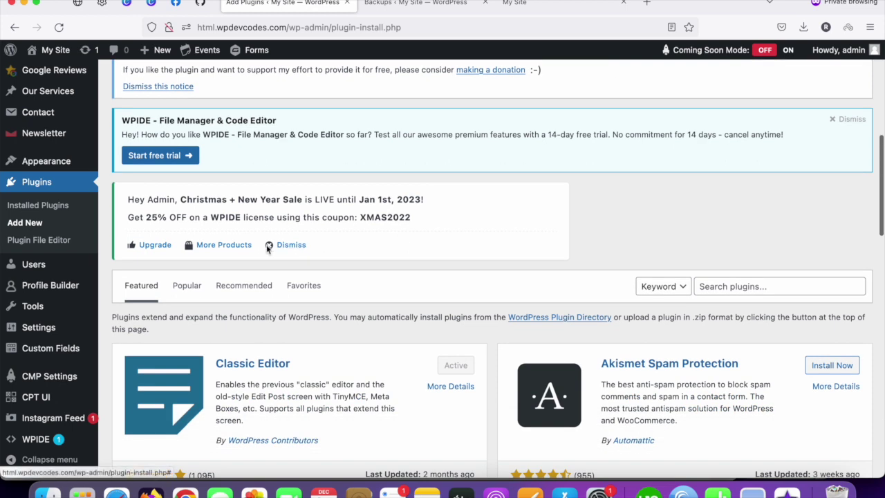
scroll(181, 160, "up", 6)
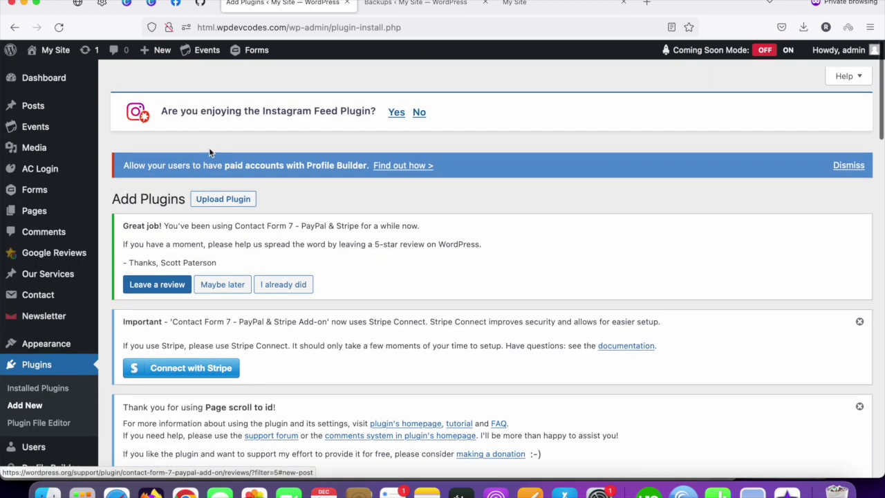
scroll(211, 166, "down", 1)
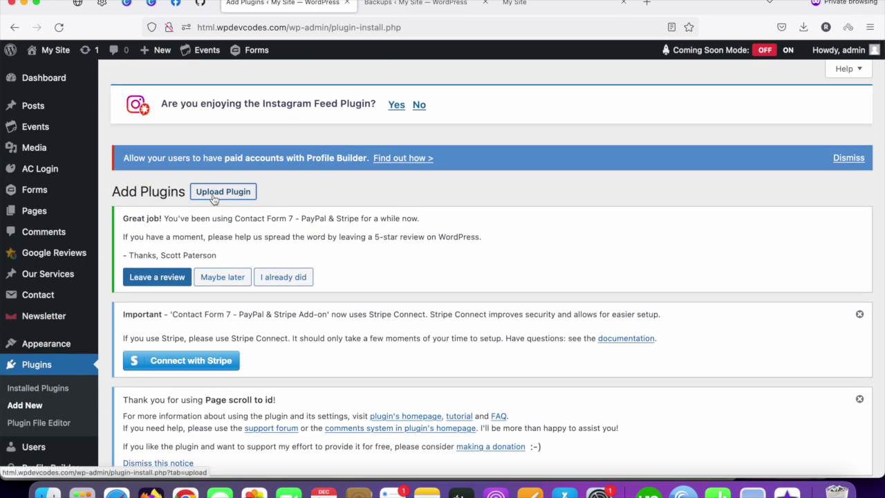
left_click(214, 198)
scroll(302, 208, "down", 5)
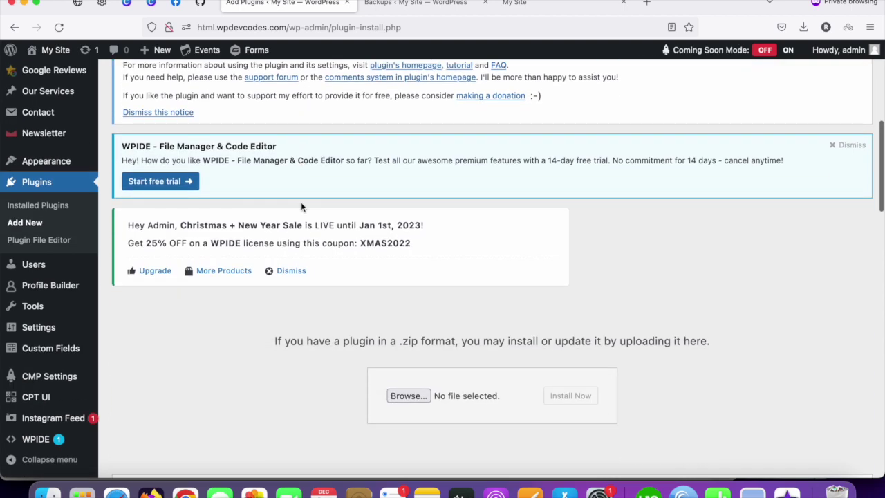
scroll(301, 202, "up", 1)
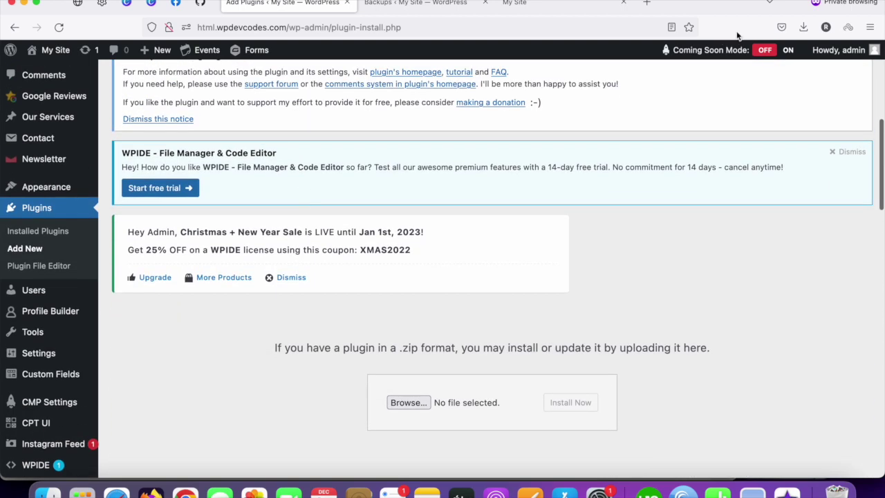
Try to install the downloaded allineonemigration-main.zip as a plugin through the upload form.
left_click(803, 27)
left_click_drag(610, 57, 396, 406)
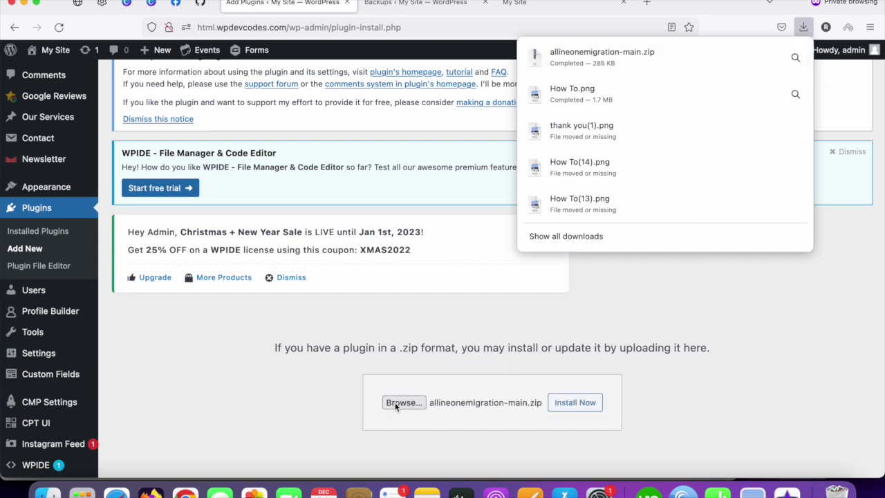
left_click(485, 339)
scroll(542, 320, "down", 1)
scroll(542, 320, "down", 5)
scroll(582, 241, "up", 3)
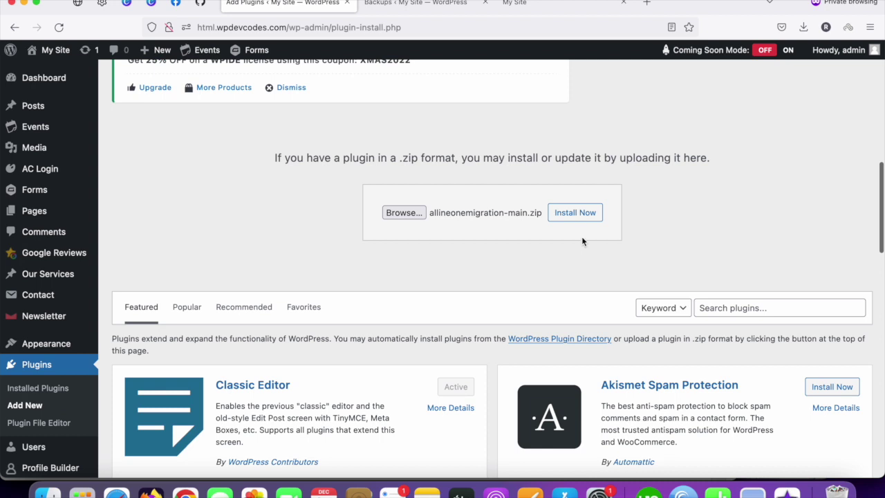
left_click(576, 216)
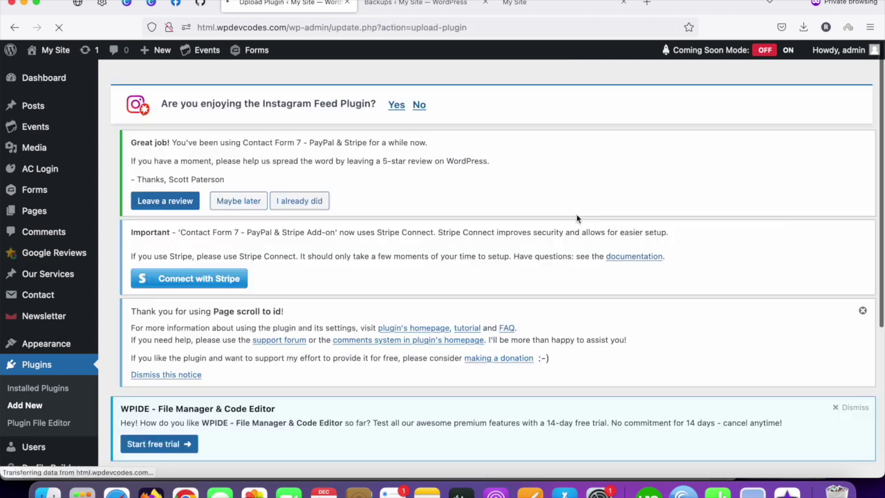
scroll(367, 317, "down", 2)
scroll(366, 312, "down", 5)
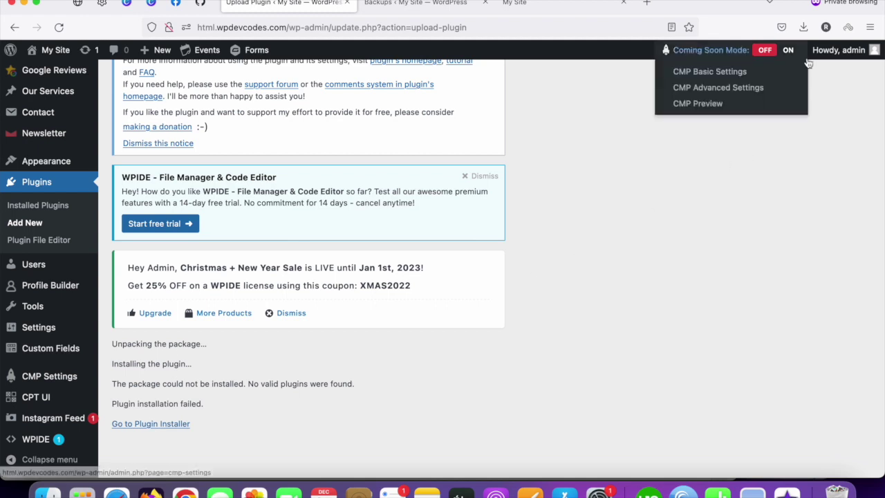
Switch to Finder's Downloads folder, open the extracted allineonemigration-main folder and select the All-In-One-WP-Migration zip inside it.
left_click(804, 31)
left_click(648, 58)
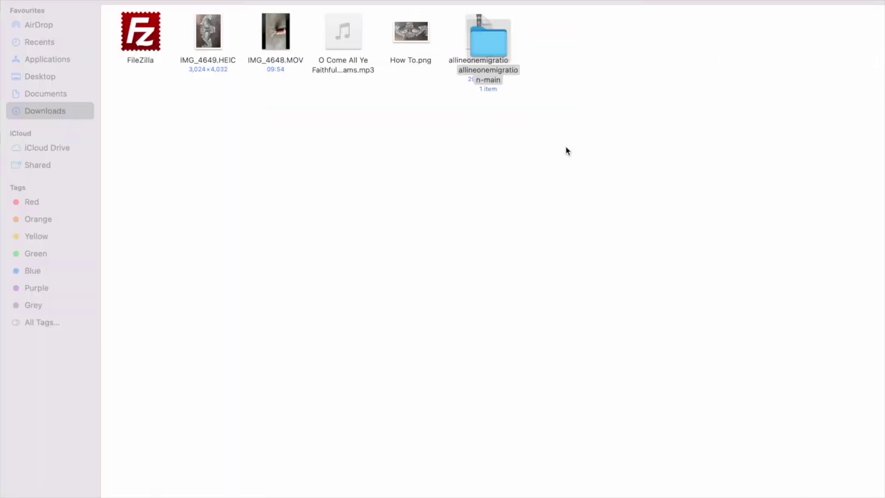
left_click(488, 63)
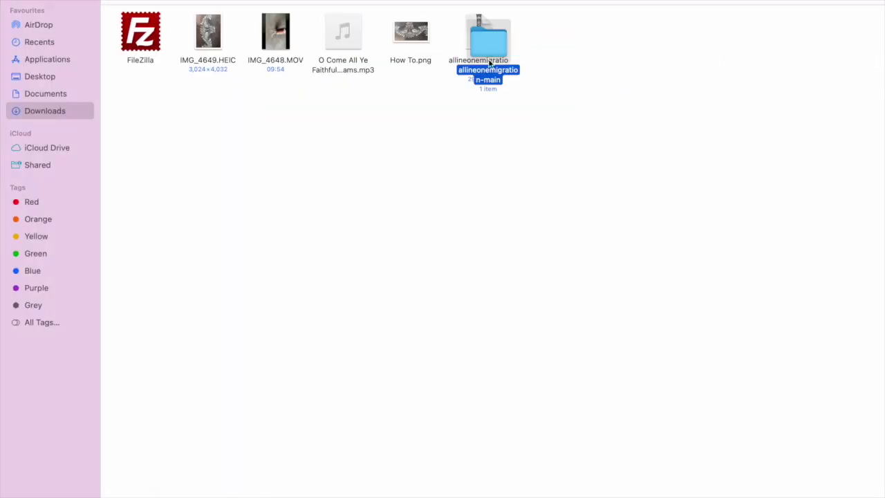
left_click_drag(473, 47, 561, 46)
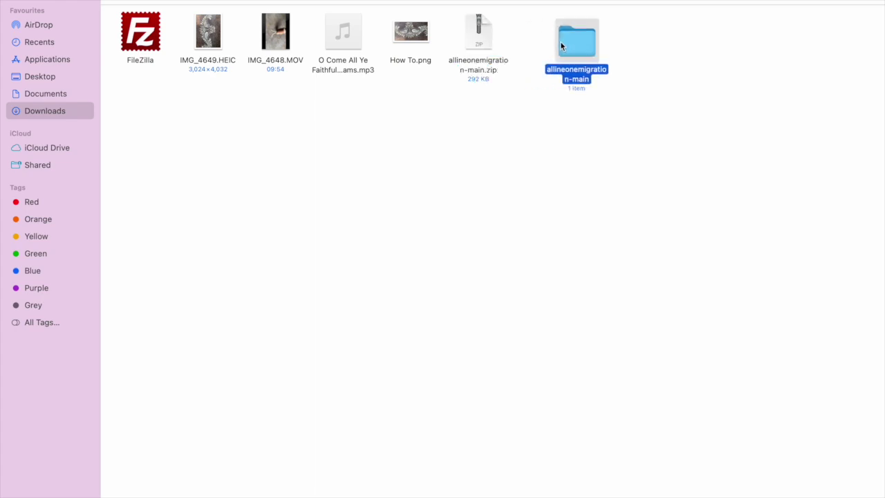
left_click(545, 94)
double_click(571, 45)
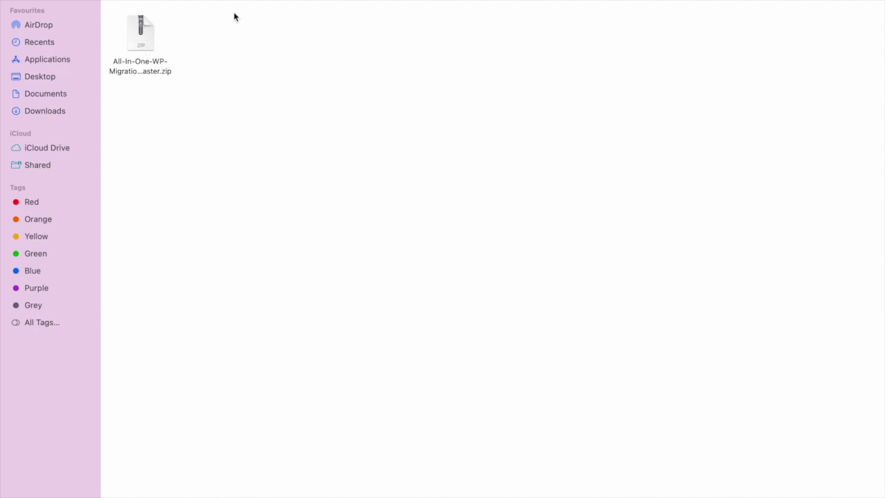
left_click(143, 42)
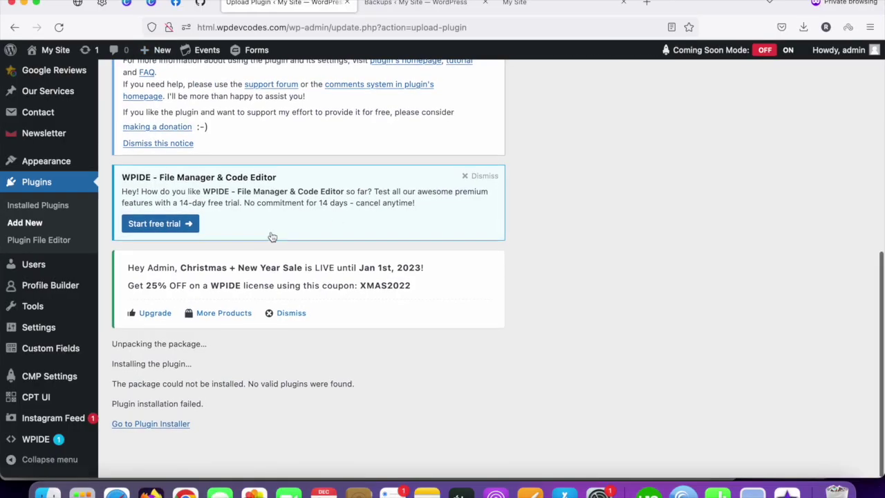
Return to the plugin installer in the browser, upload All-In-One-WP-Migration-With-Import-master.zip and install it.
left_click(166, 425)
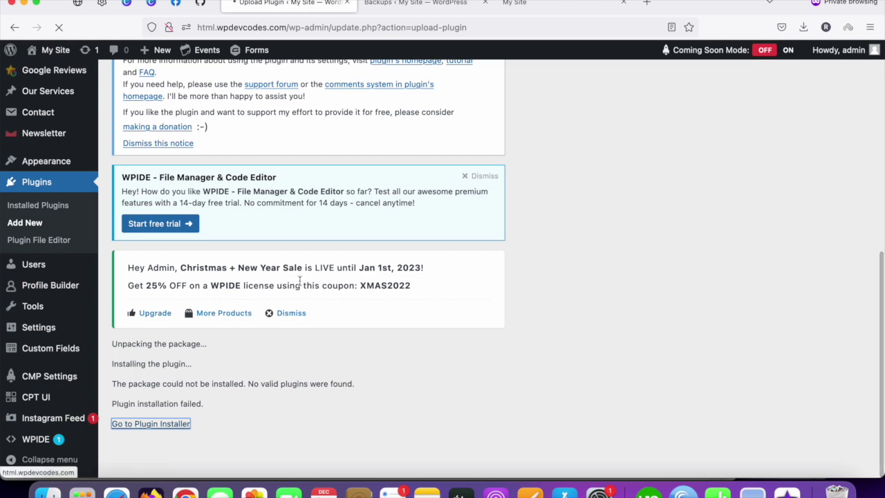
scroll(346, 236, "down", 7)
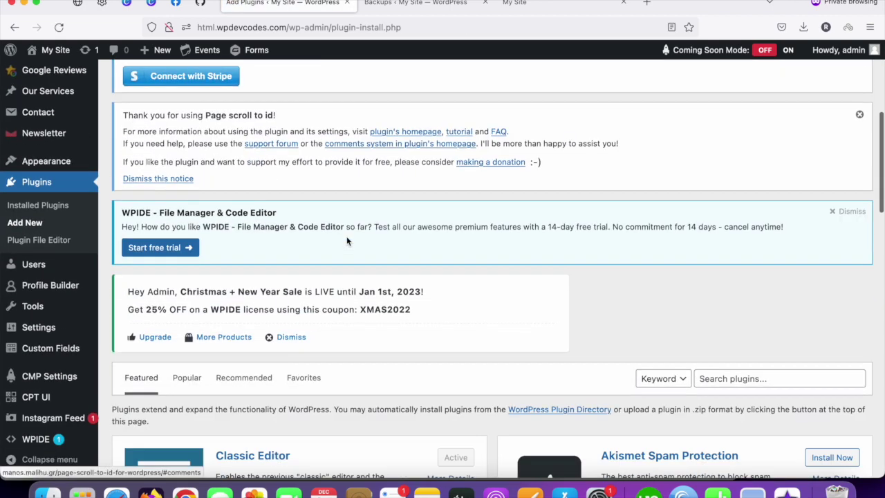
scroll(325, 237, "up", 3)
scroll(325, 237, "up", 3)
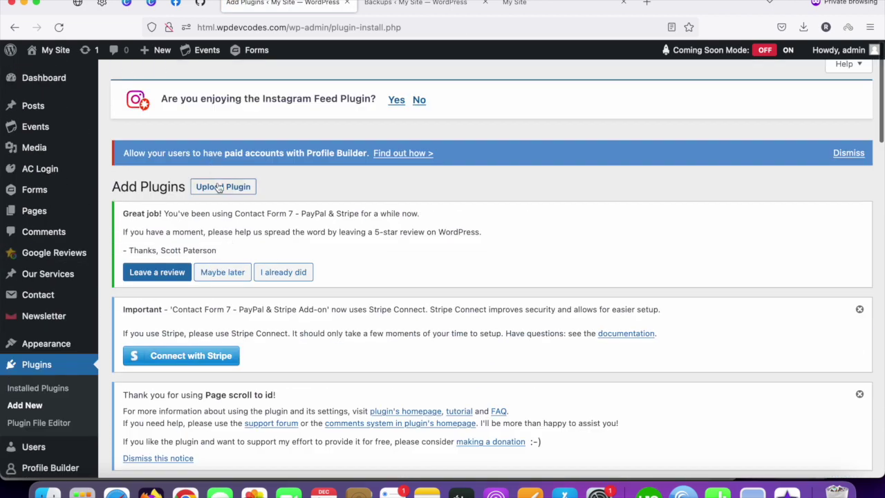
scroll(423, 231, "down", 6)
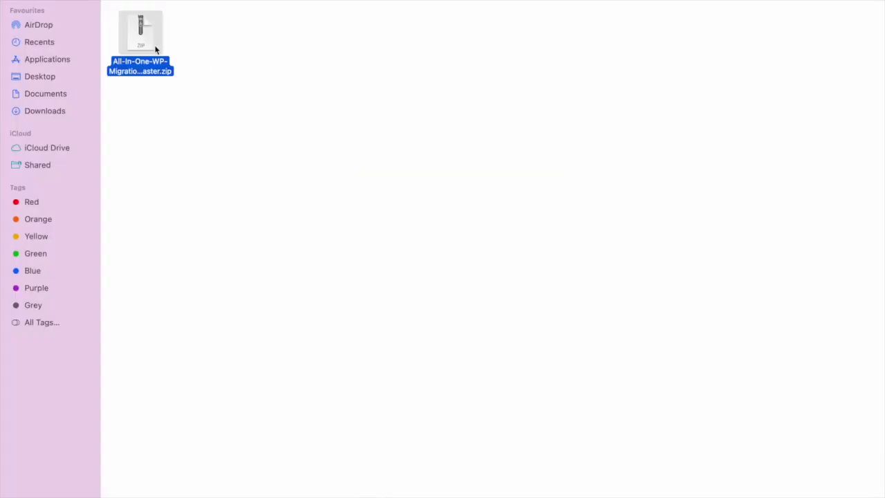
left_click_drag(145, 40, 399, 339)
left_click(610, 340)
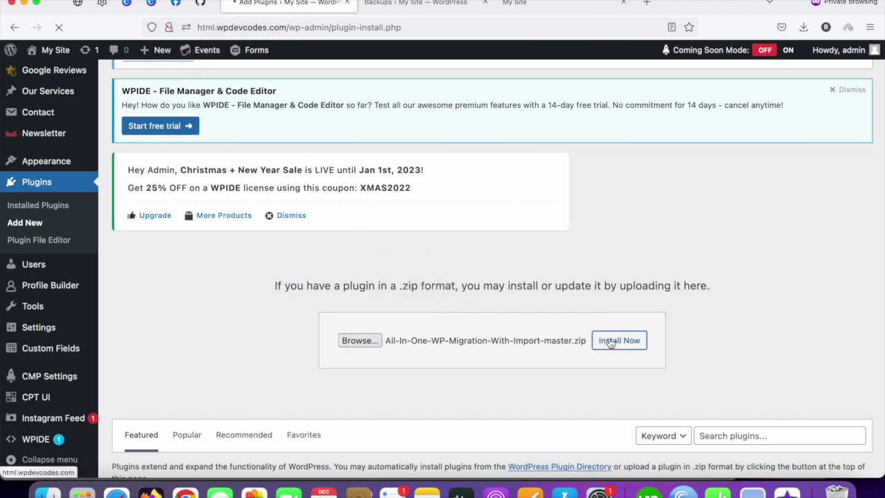
Activate the newly installed All-in-One WP Migration plugin and look through the installed plugins list.
scroll(444, 336, "down", 10)
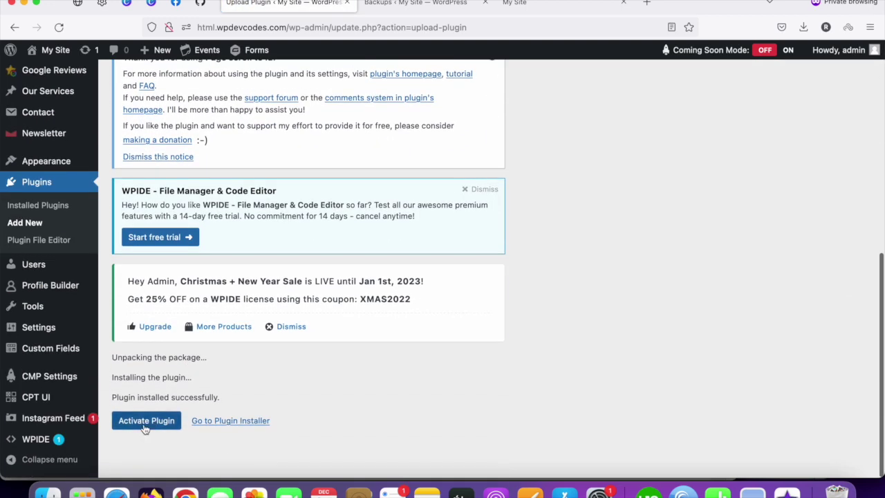
left_click(141, 423)
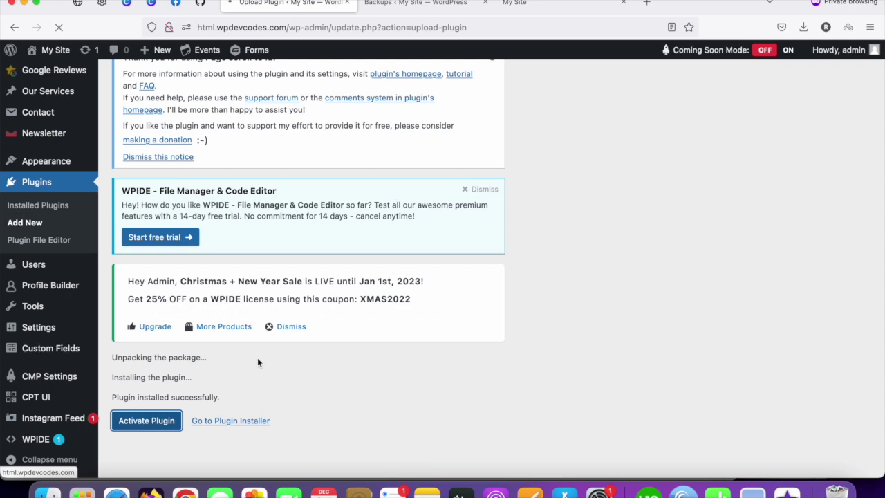
scroll(257, 358, "down", 10)
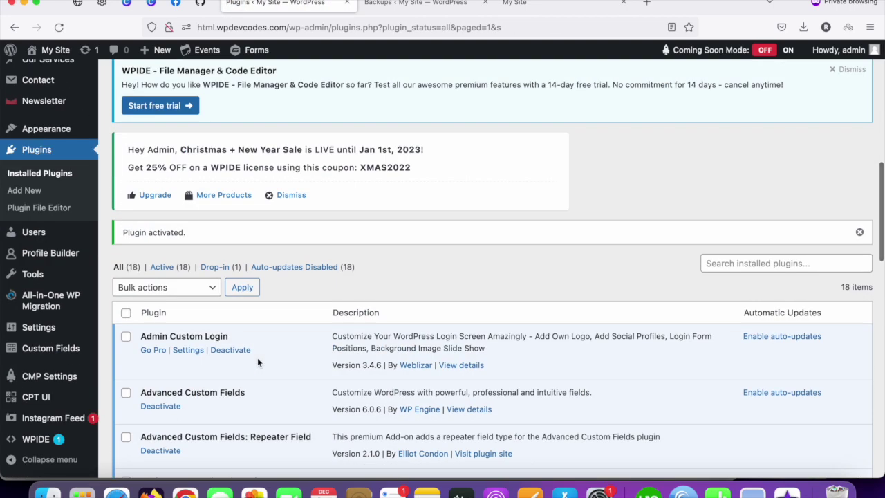
scroll(258, 357, "down", 10)
Open the All-in-One WP Migration import page and check its maximum upload file size.
mouse_move(53, 303)
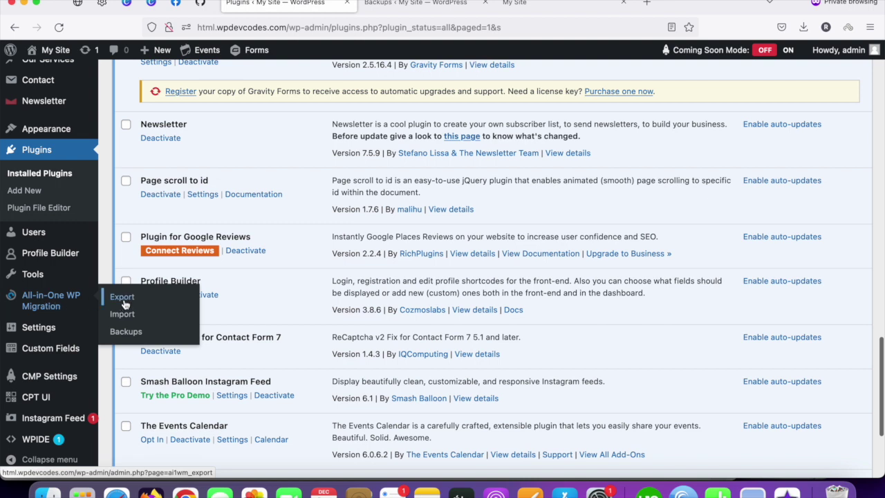
left_click(126, 320)
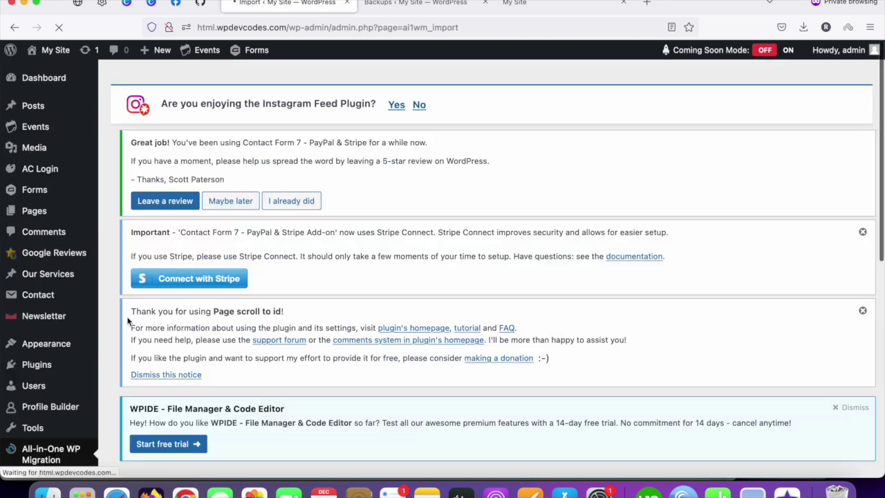
scroll(310, 284, "down", 5)
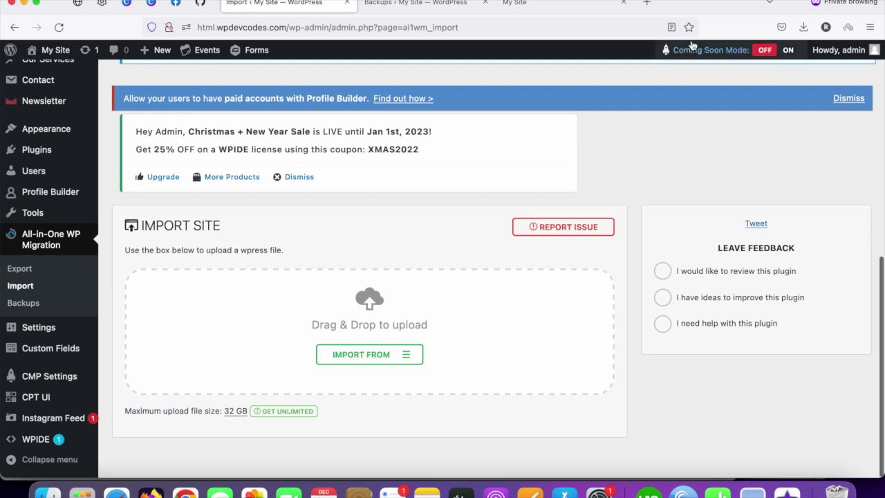
Check the browser's recent downloads and the site's Backups page, and return to the All-in-One WP Migration import page.
left_click(800, 31)
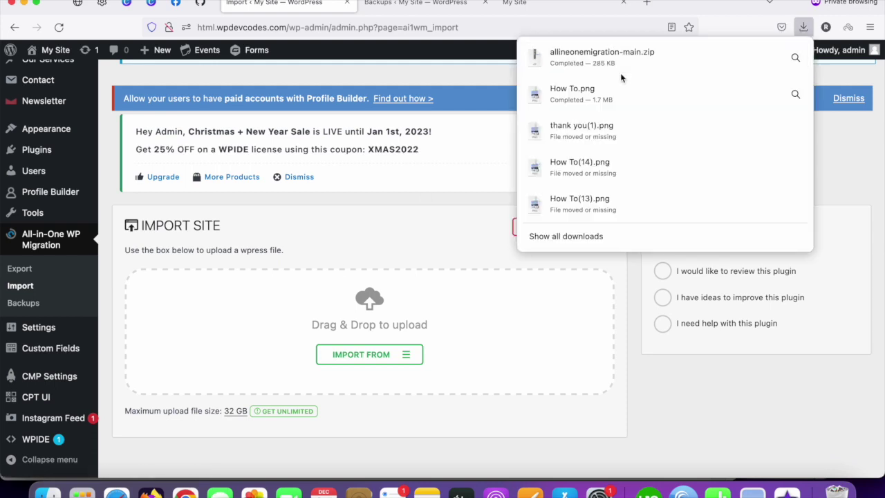
left_click(447, 124)
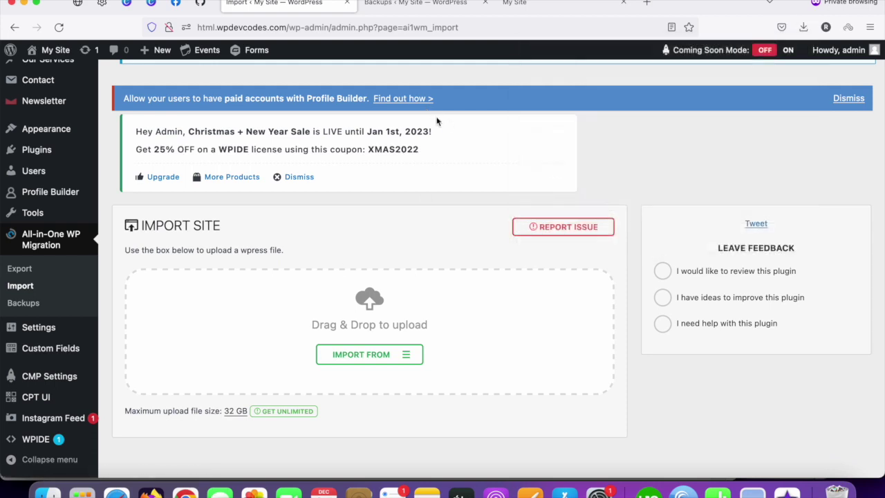
left_click(375, 3)
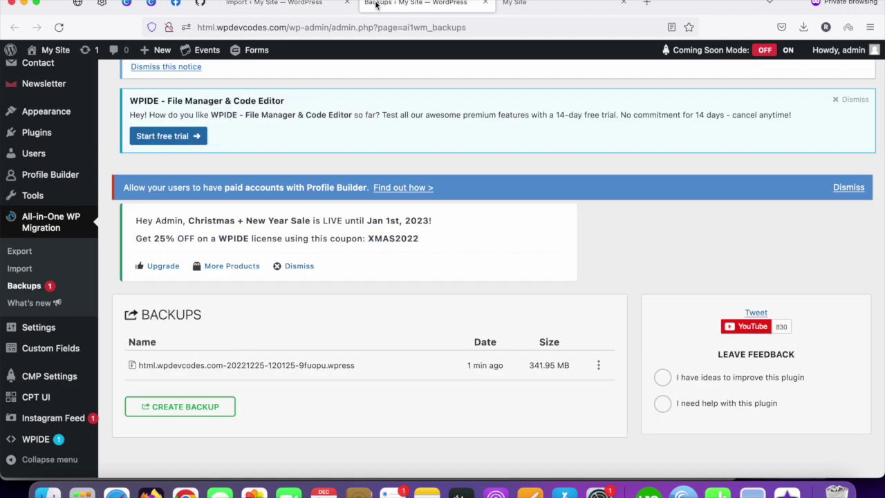
left_click(290, 3)
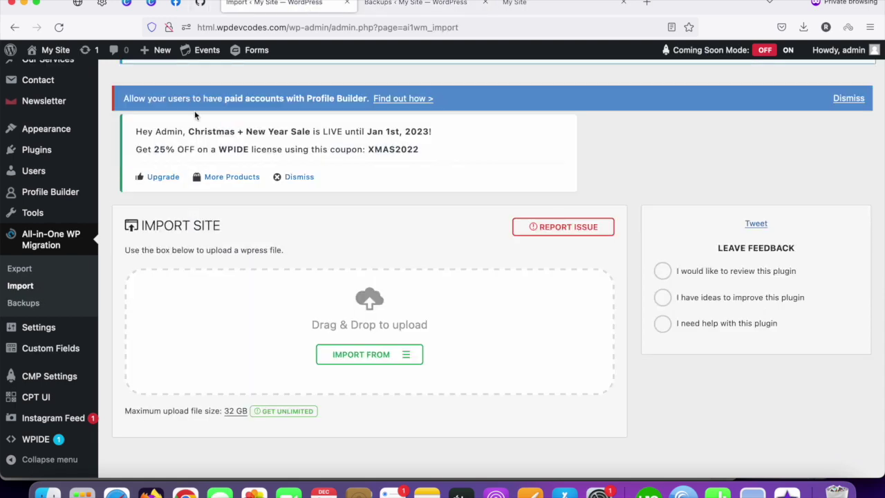
Review the allineonemigration repository page and its address on GitHub, and go back to the WordPress import page.
left_click(200, 4)
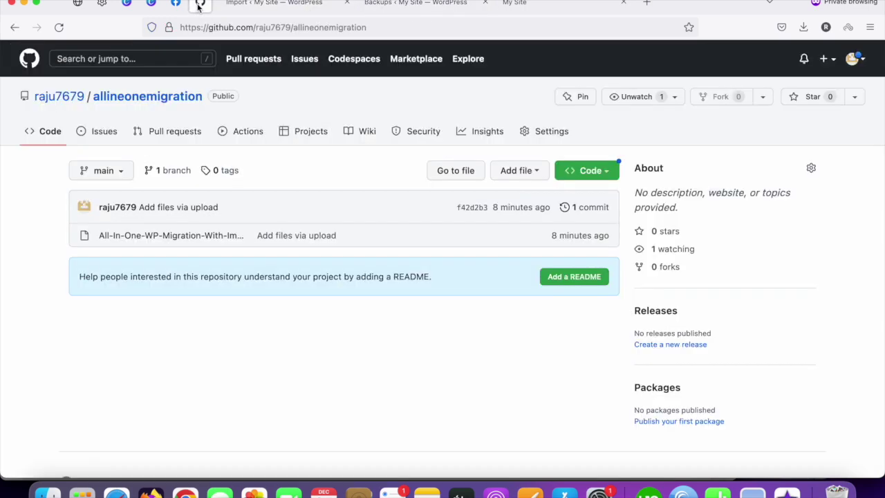
left_click(379, 27)
left_click(276, 3)
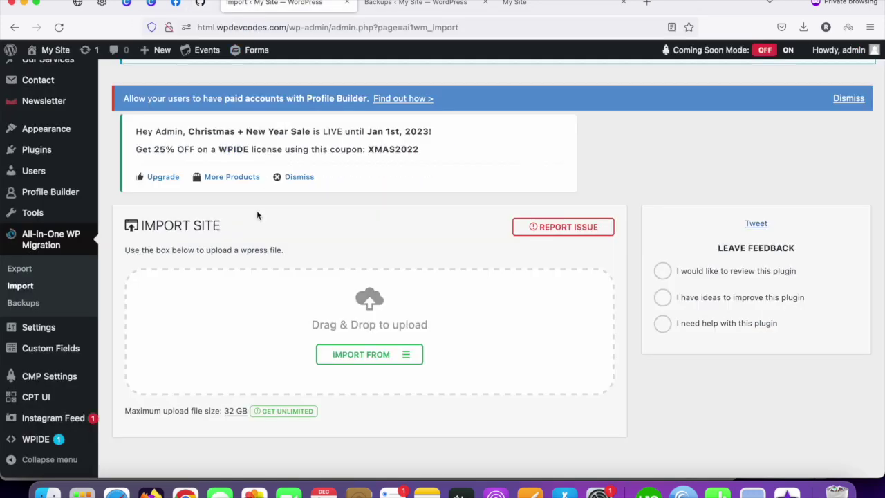